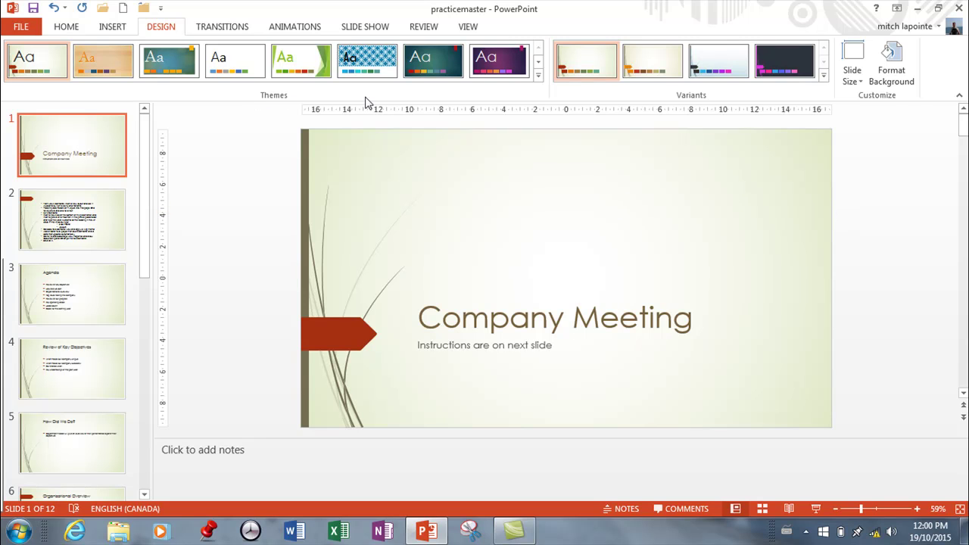
Step: Change the slide size to Standard (4:3), scaling the content with Ensure Fit
left_click(862, 82)
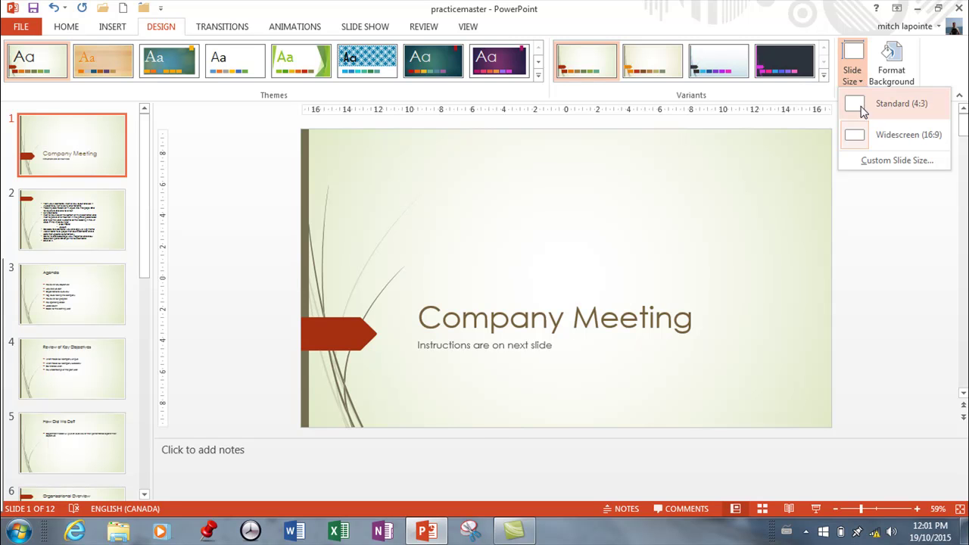
left_click(858, 106)
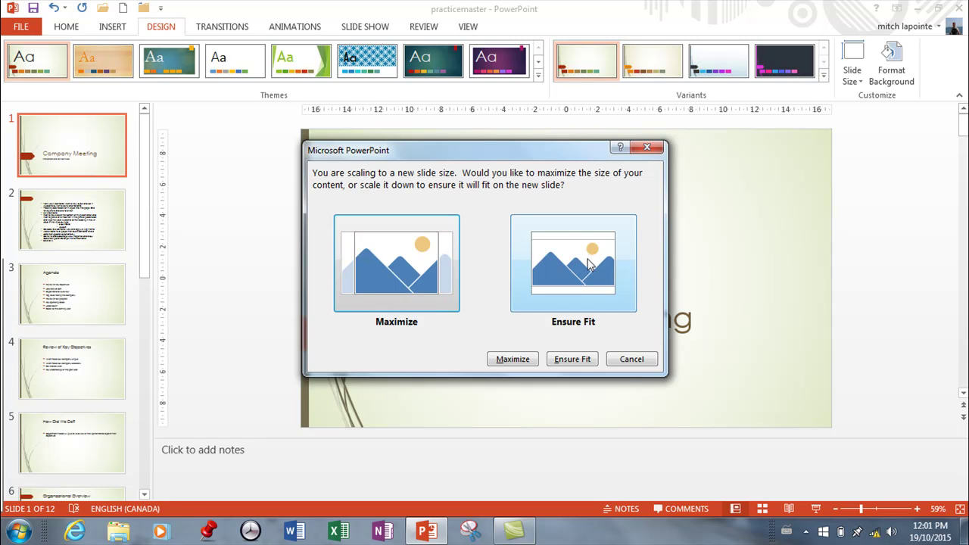
left_click(573, 359)
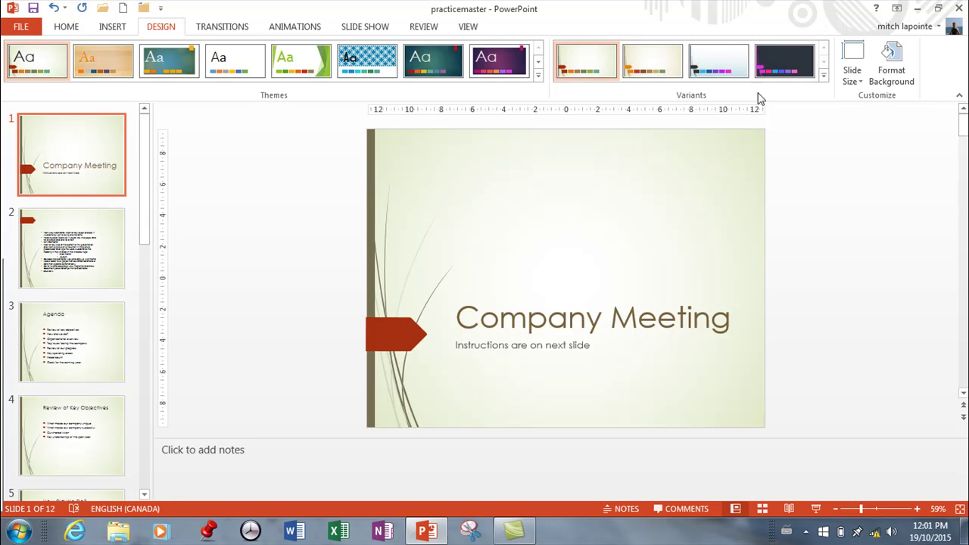
Step: Review the preset paper and screen formats in the custom slide size settings, keeping On-screen Show (4:3)
left_click(855, 85)
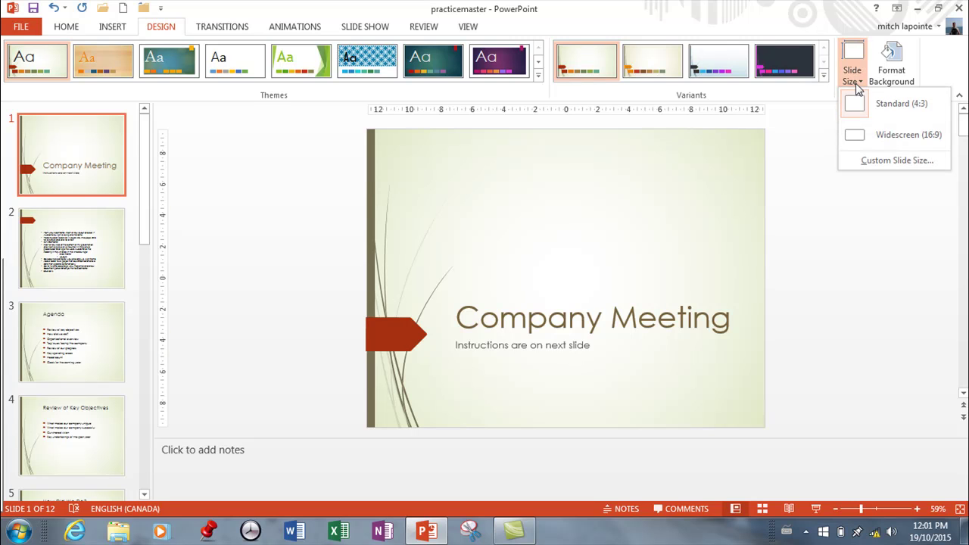
left_click(869, 160)
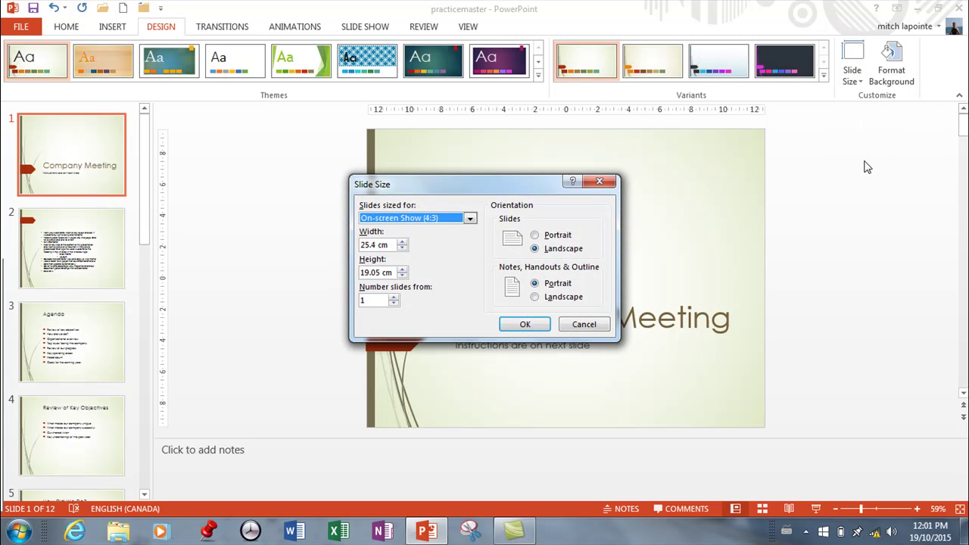
left_click(471, 219)
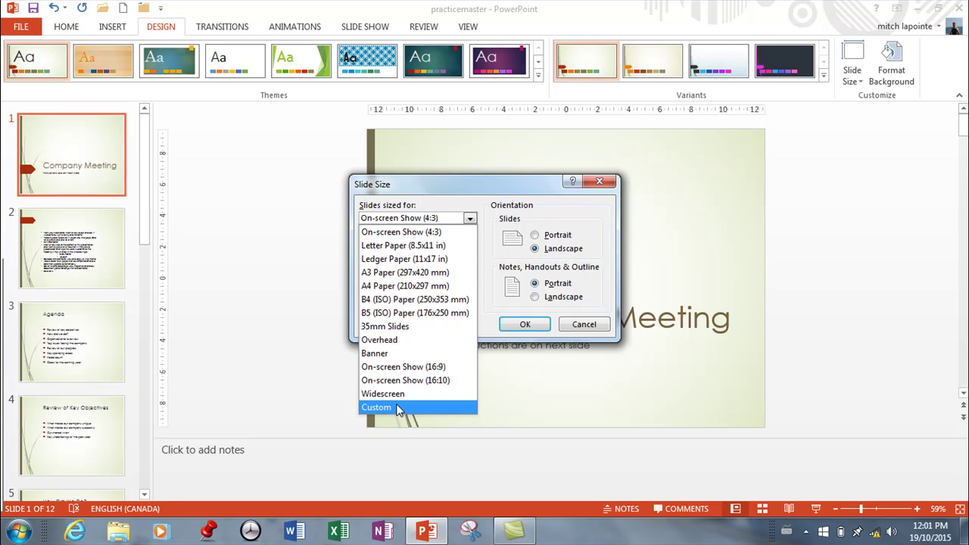
left_click(500, 316)
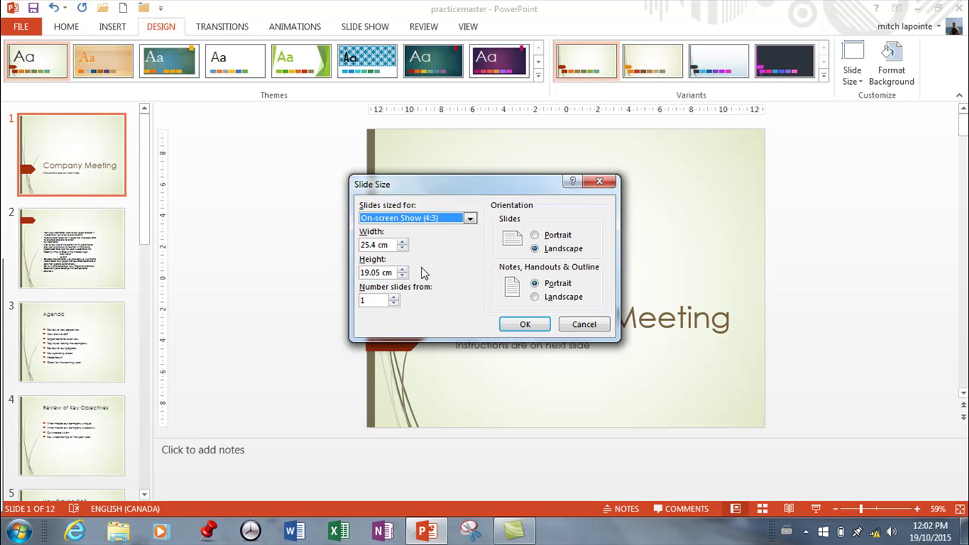
left_click(528, 325)
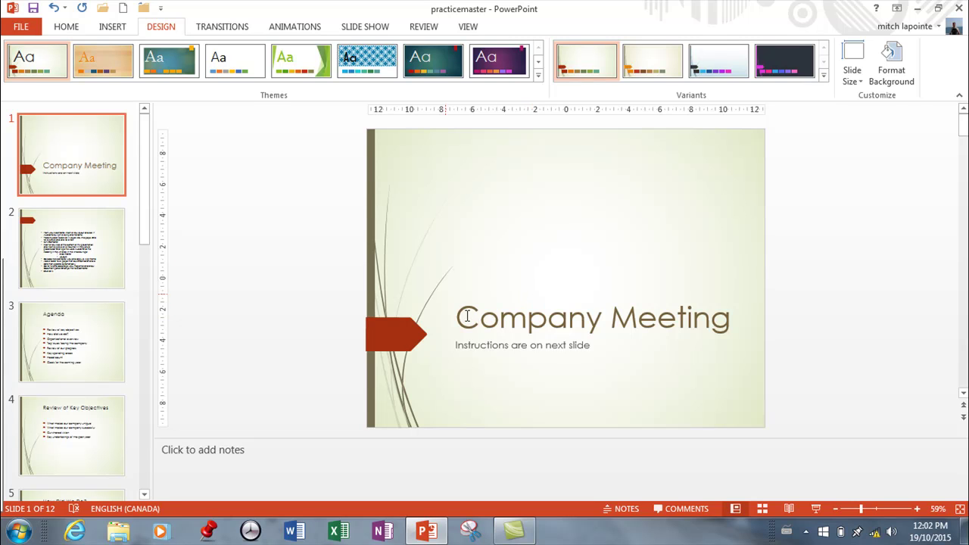
Step: Open the print settings, try limiting the range to Print Current Slide, and return it to Print All Slides
left_click(36, 29)
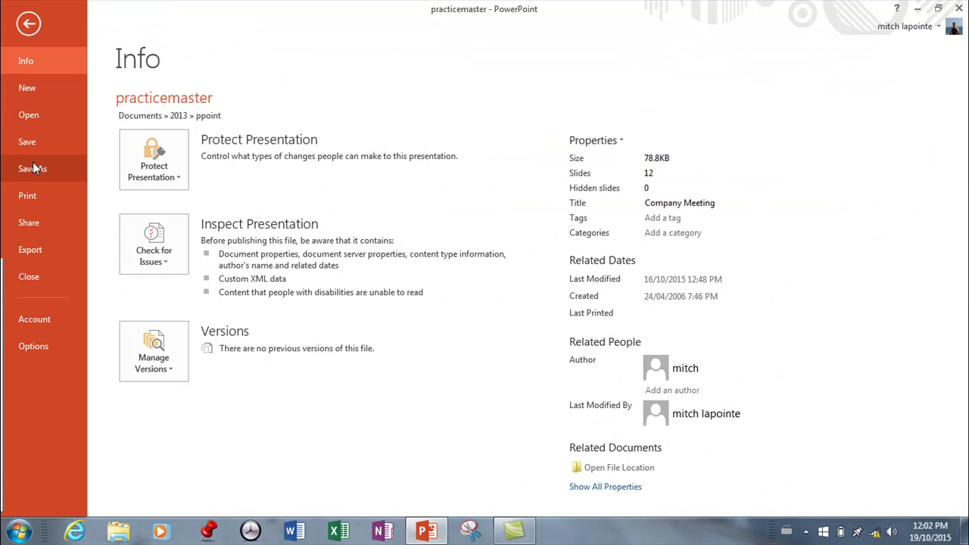
left_click(35, 194)
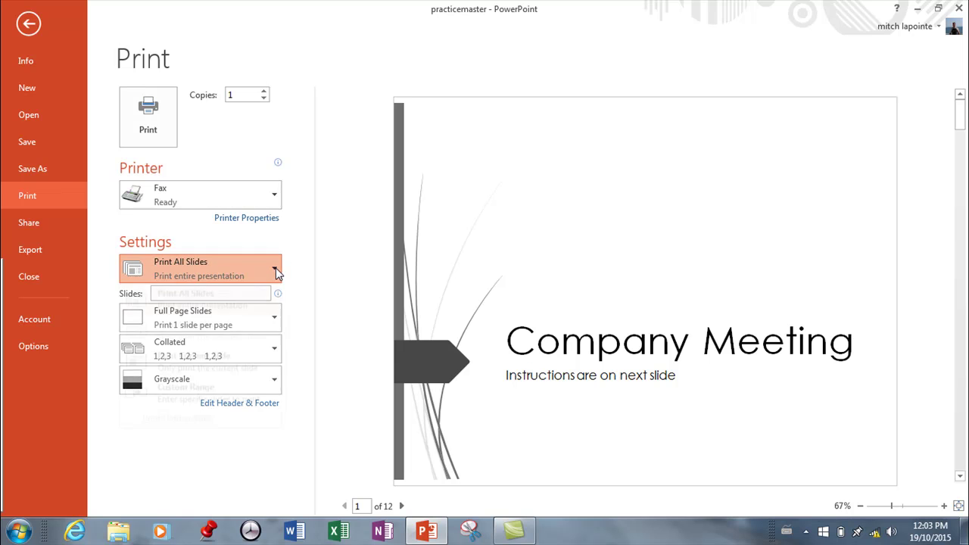
left_click(275, 272)
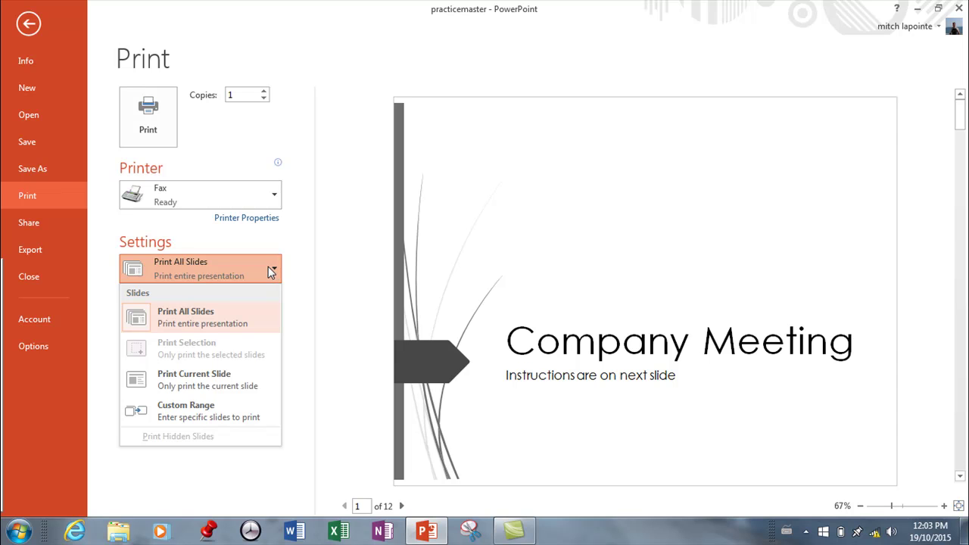
left_click(163, 386)
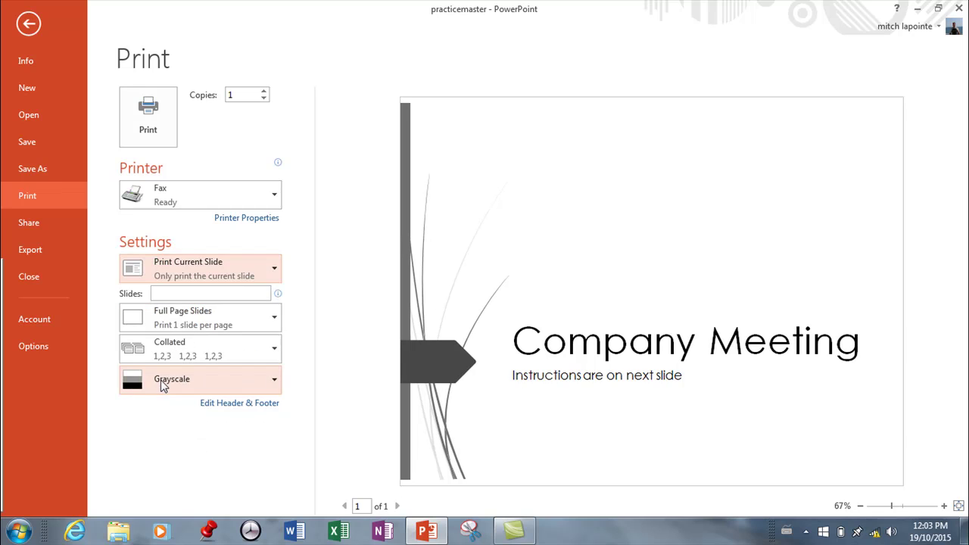
left_click(180, 296)
left_click(275, 270)
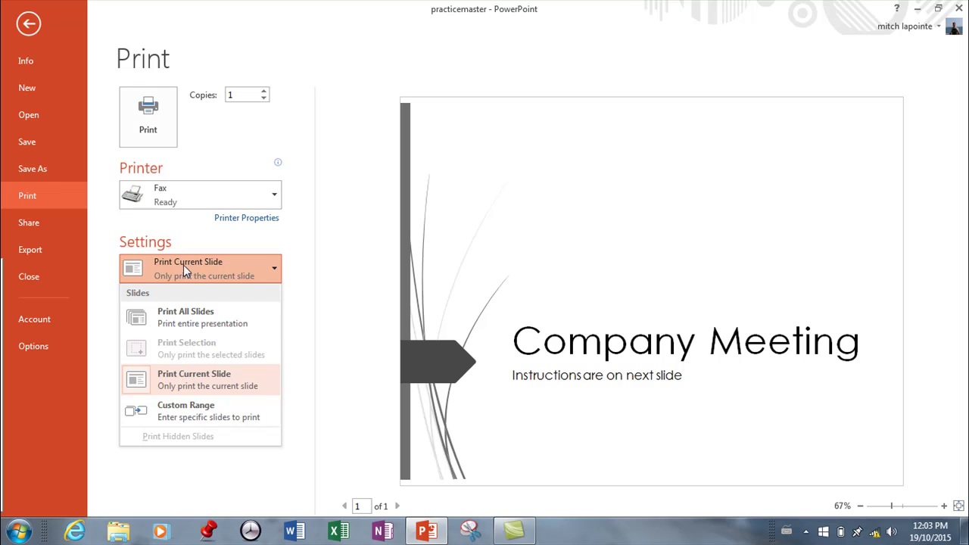
left_click(184, 312)
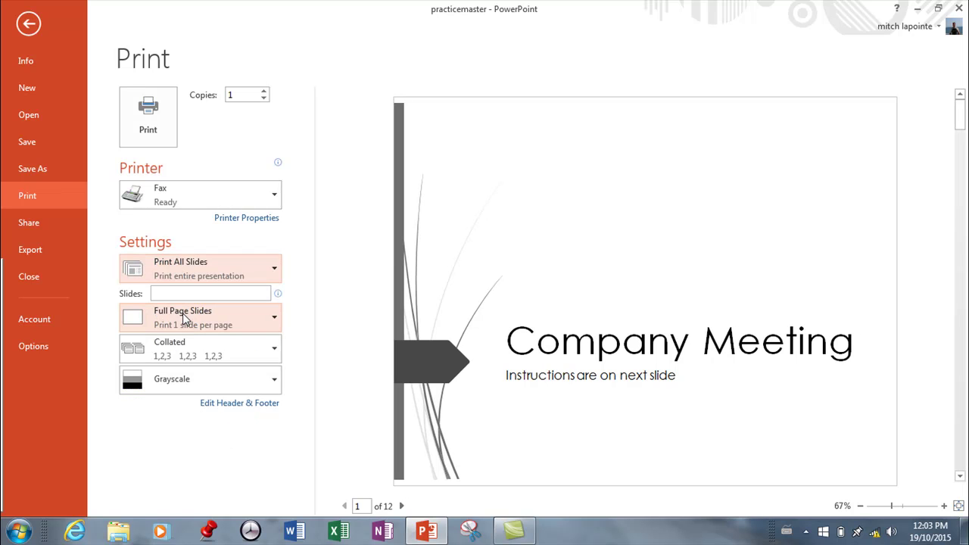
Step: Examine the available print layouts, handout options and color modes, and return to the slide editor
left_click(275, 319)
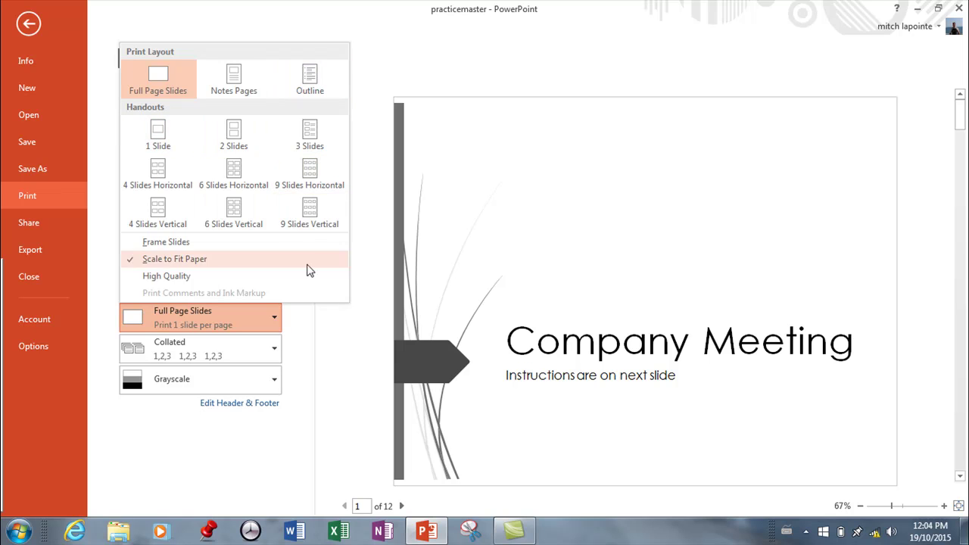
left_click(327, 323)
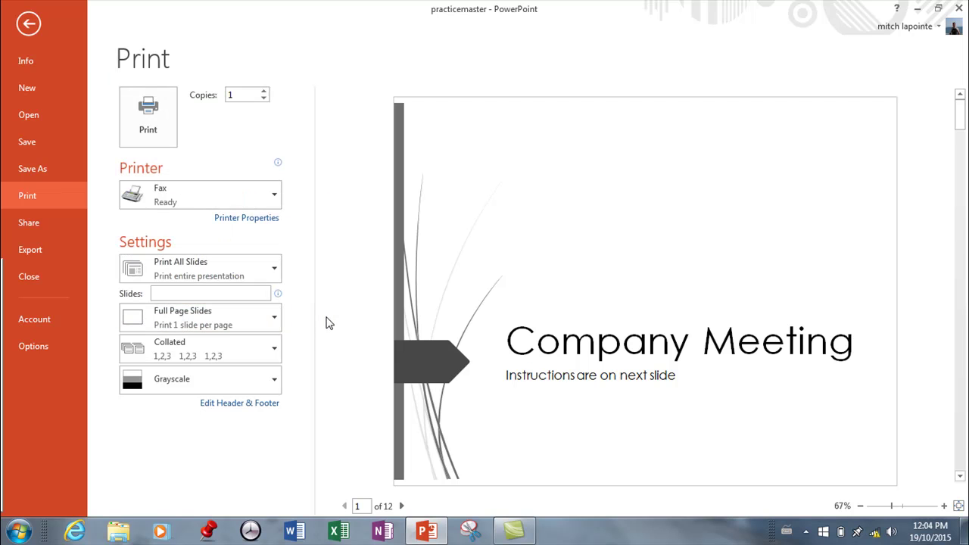
left_click(271, 381)
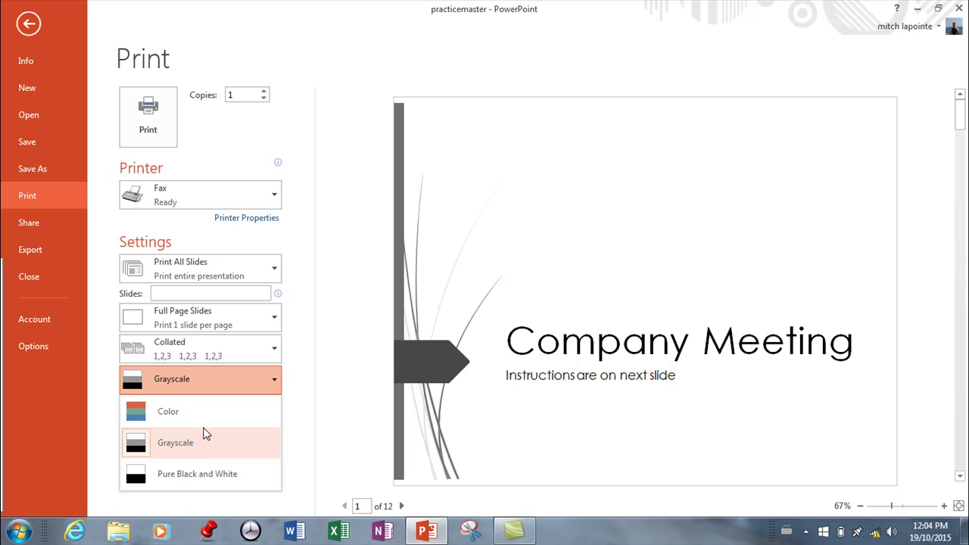
left_click(342, 343)
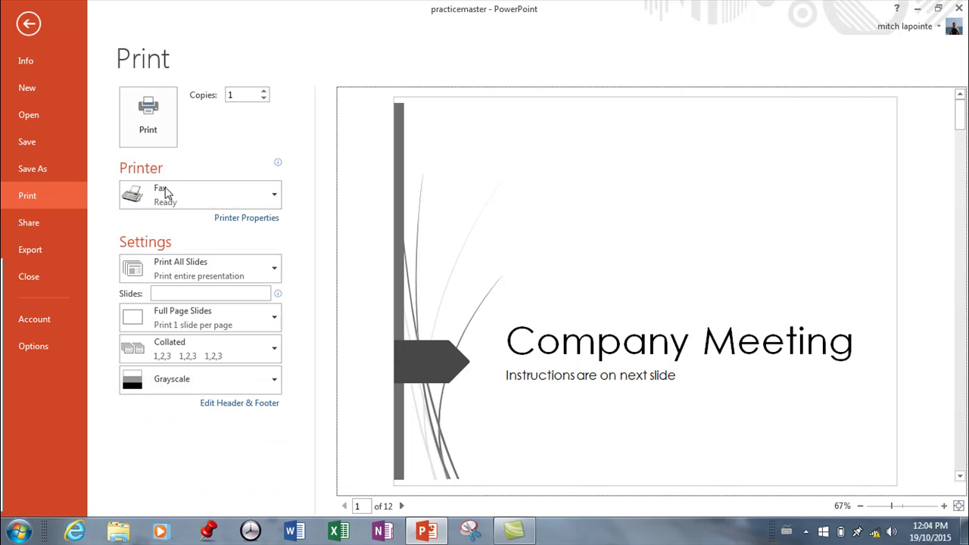
left_click(28, 24)
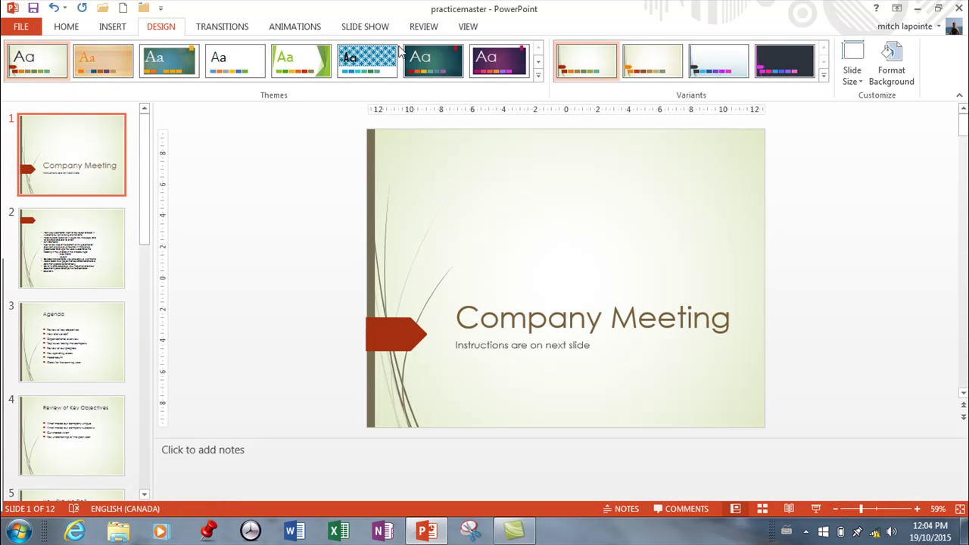
Step: Display the presentation in grayscale, compare several grayscale settings ending with Black with White Fill, and return to color view
left_click(467, 29)
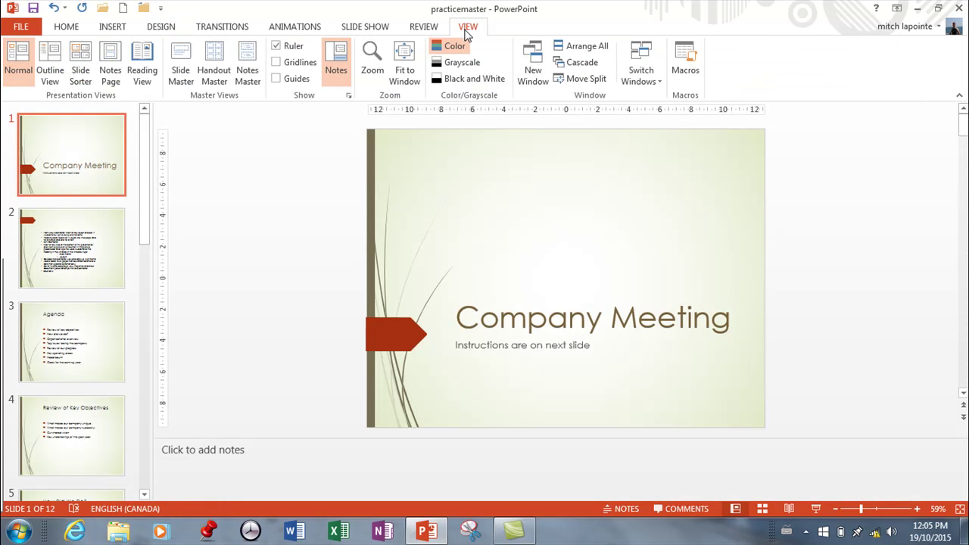
left_click(451, 64)
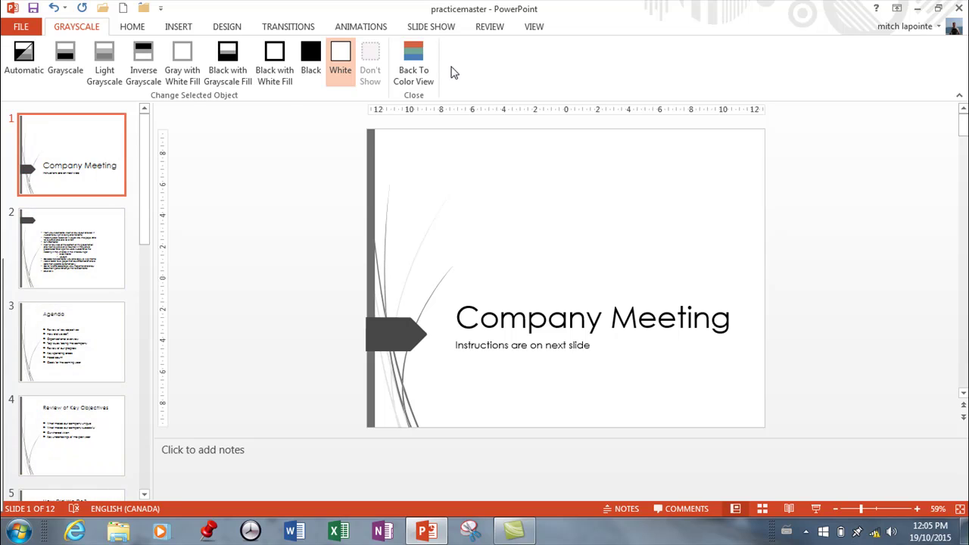
left_click(35, 66)
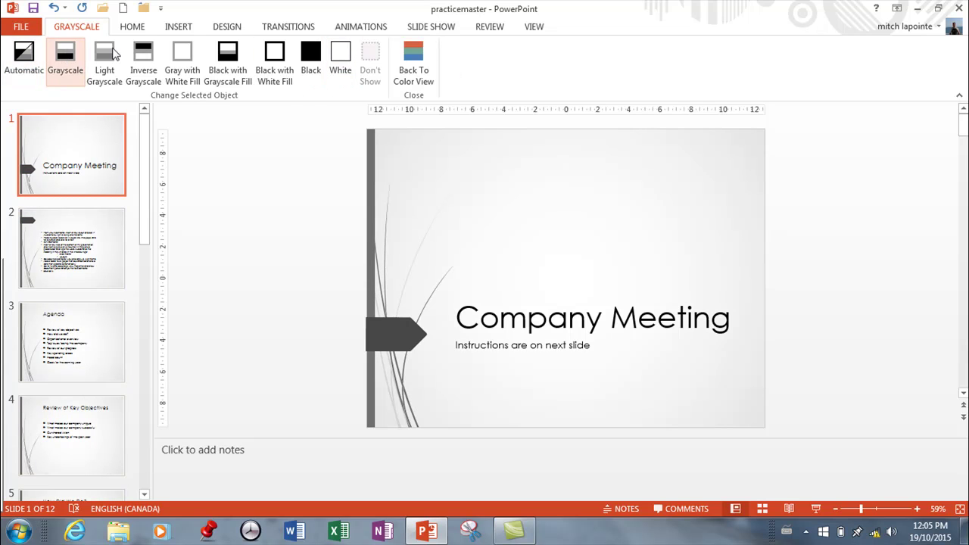
left_click(104, 59)
left_click(182, 60)
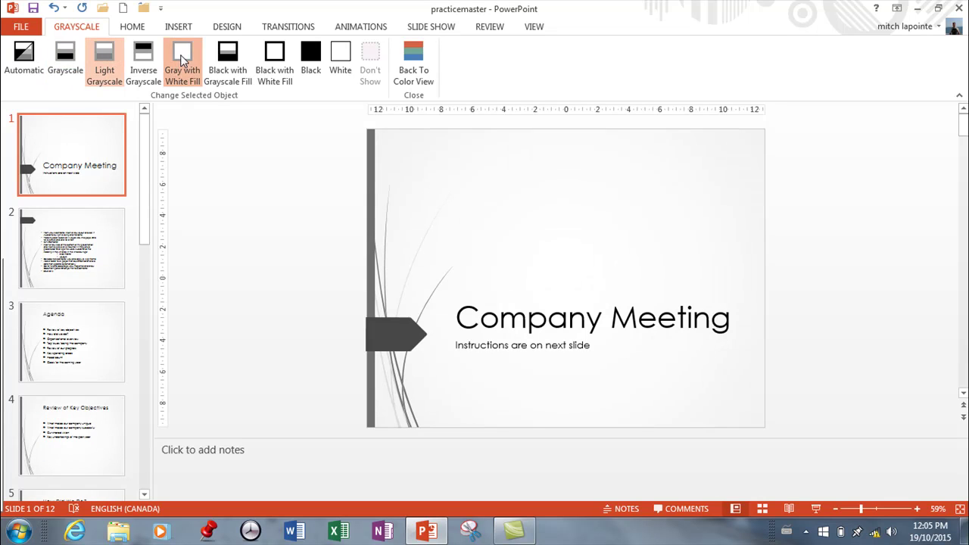
left_click(231, 64)
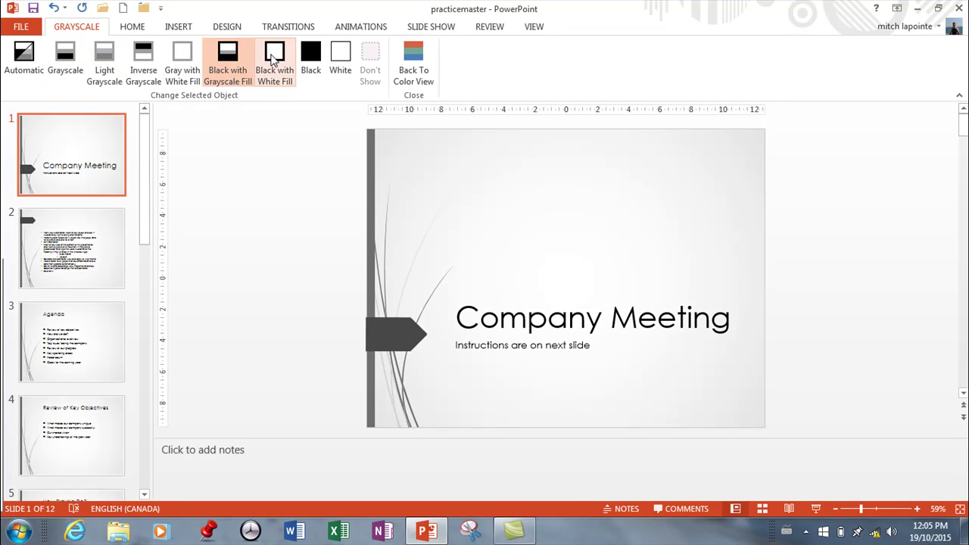
left_click(274, 58)
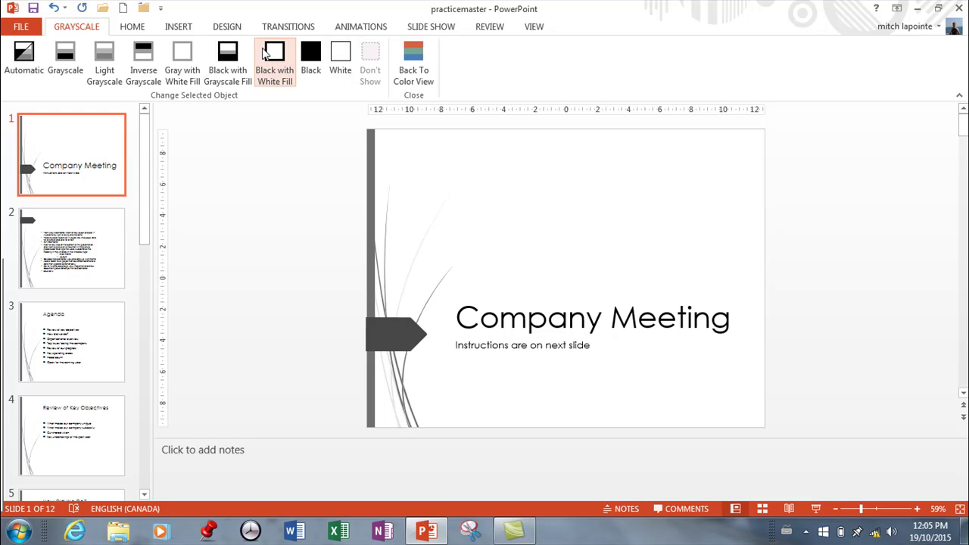
left_click(412, 60)
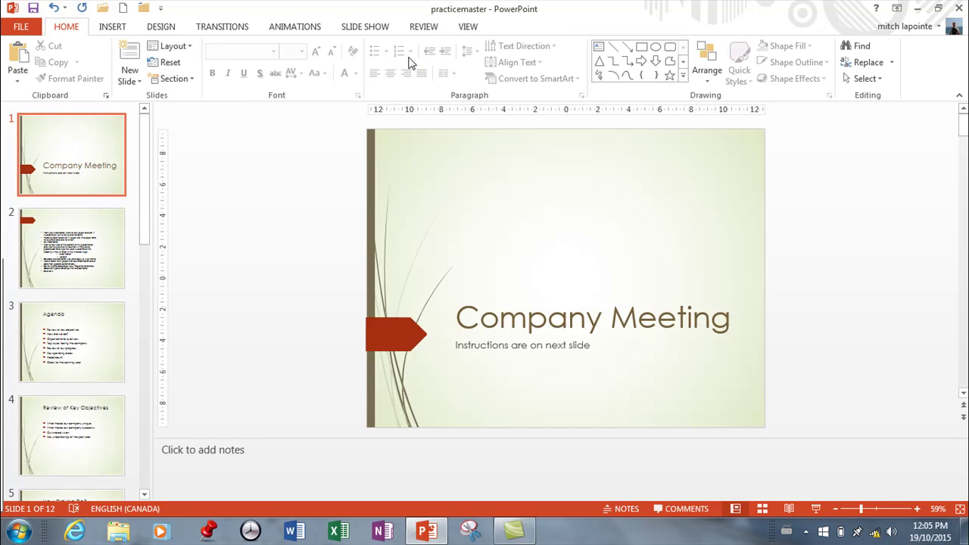
Step: Reopen the print settings and try to turn on High Quality for the Full Page Slides layout
key("ctrl+p")
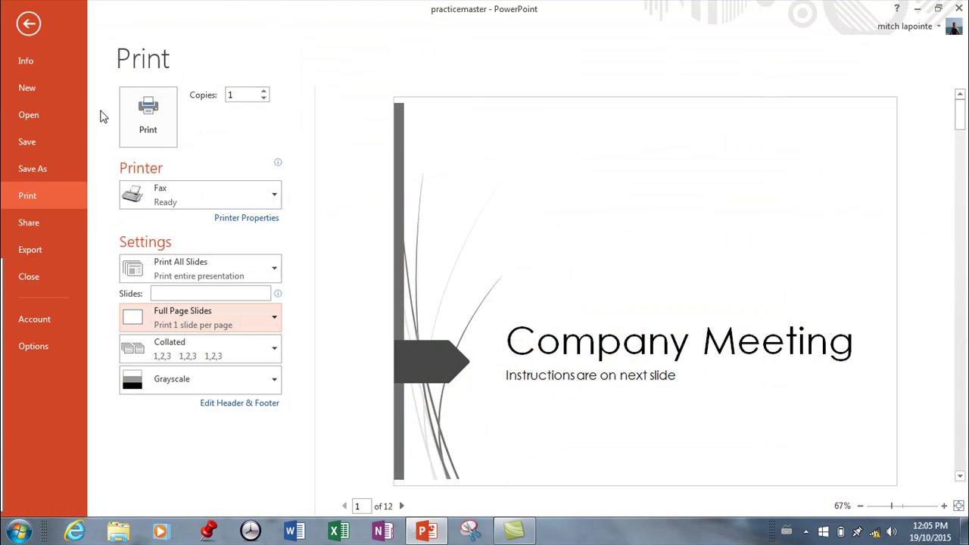
left_click(276, 319)
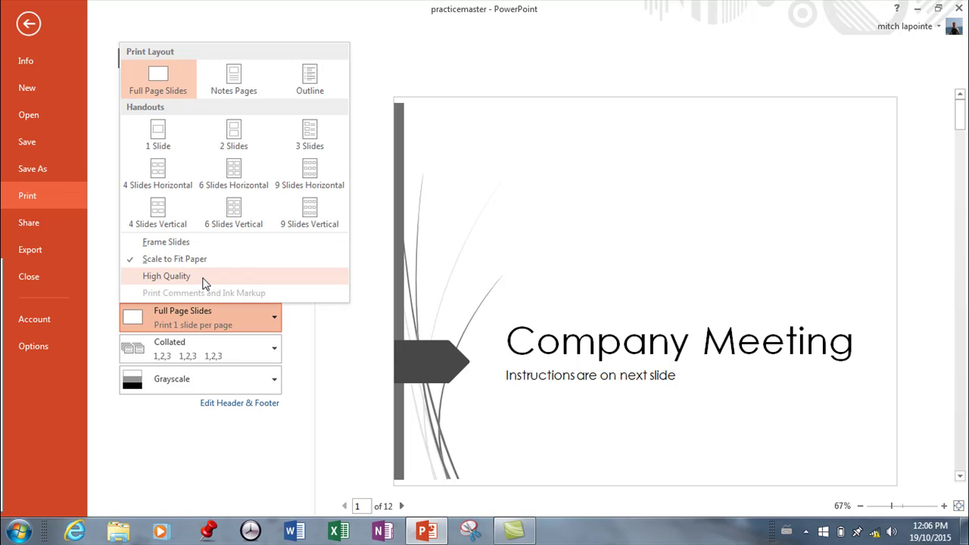
left_click(206, 278)
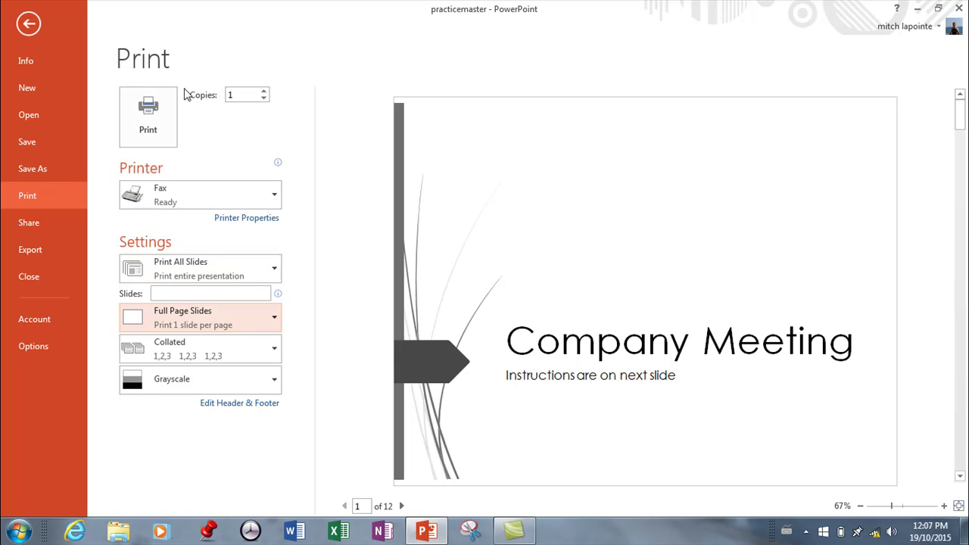
Step: Check the print range choices, keeping Print All Slides, and turn on Frame Slides for the full page layout
left_click(274, 271)
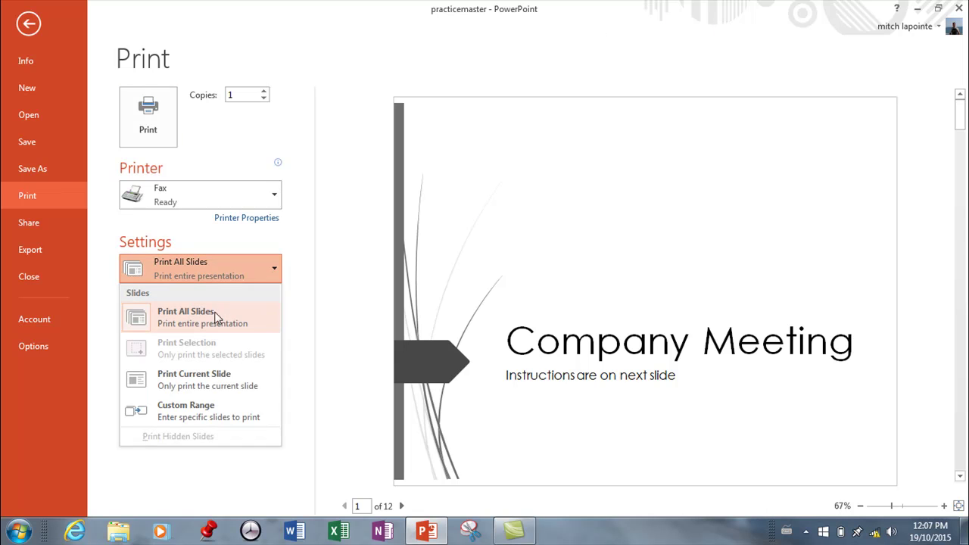
left_click(274, 267)
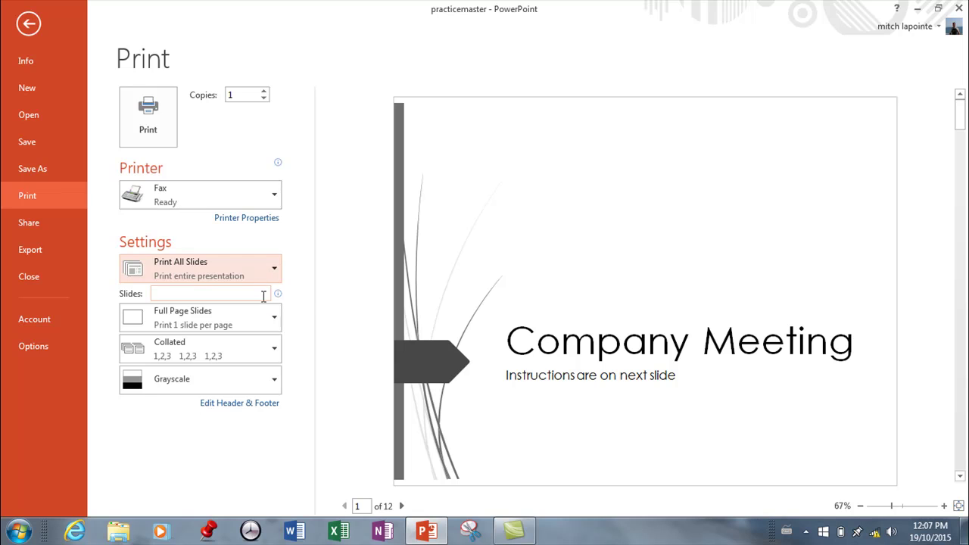
left_click(276, 318)
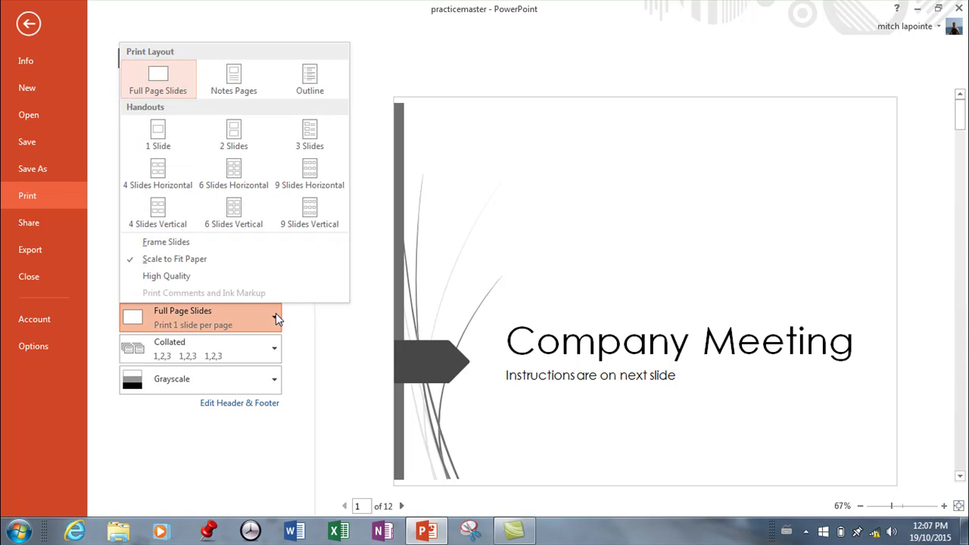
left_click(179, 244)
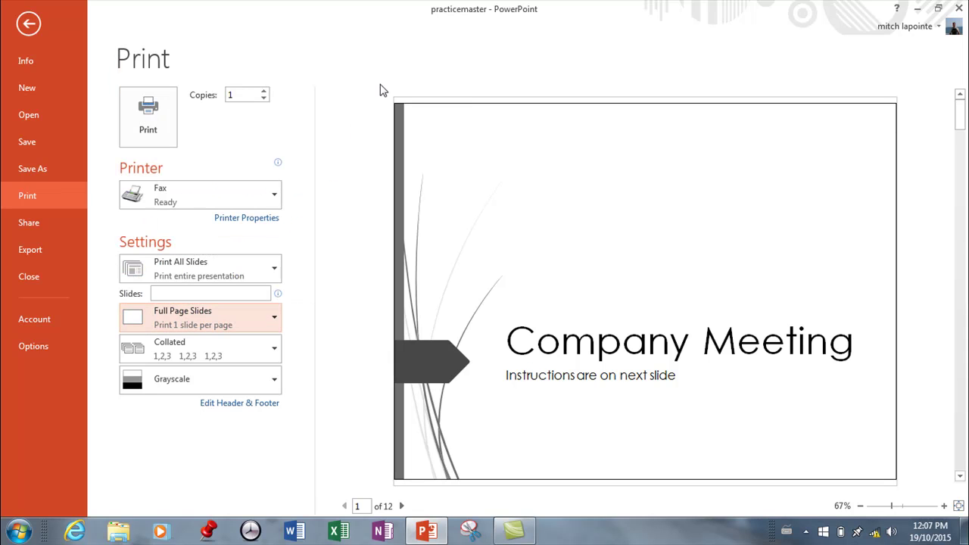